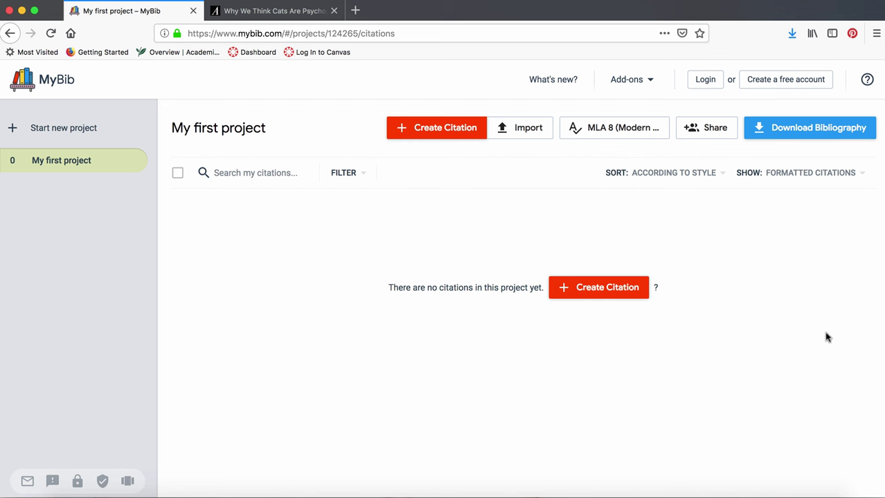
Sign in to MyBib with a Google account from the account-creation page
click(780, 81)
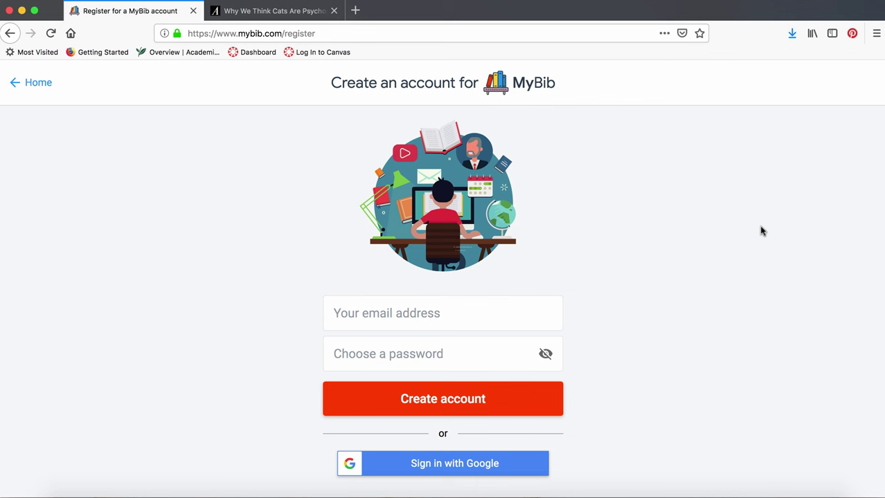
scroll(762, 231, down, 1)
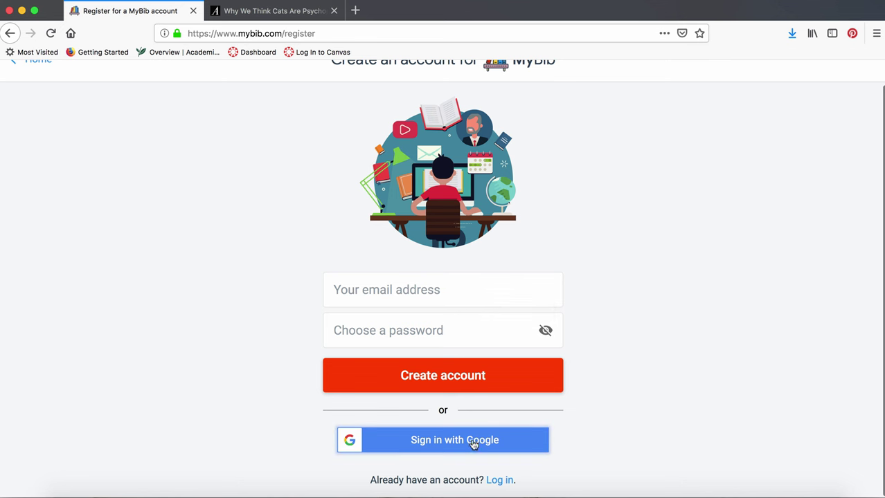
click(450, 445)
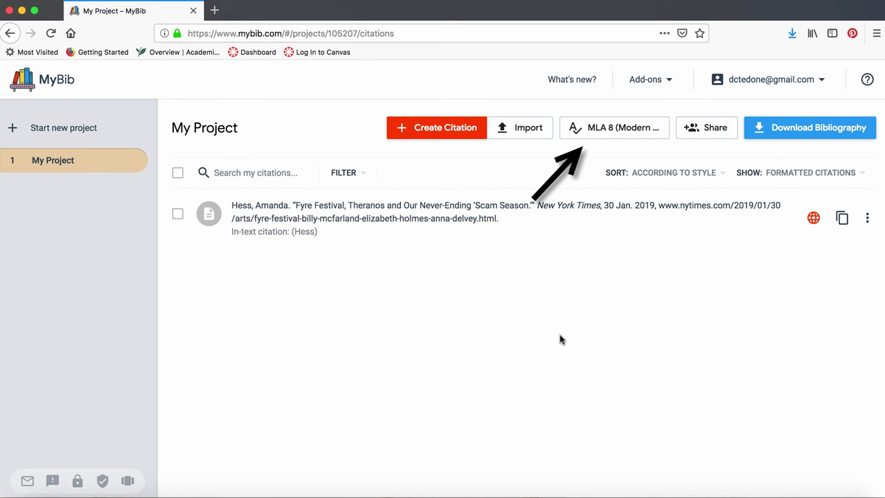
click(649, 134)
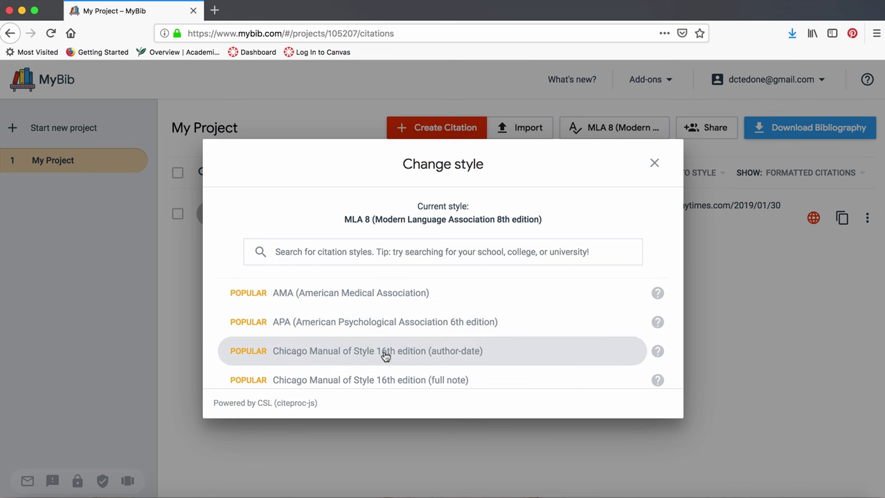
click(467, 248)
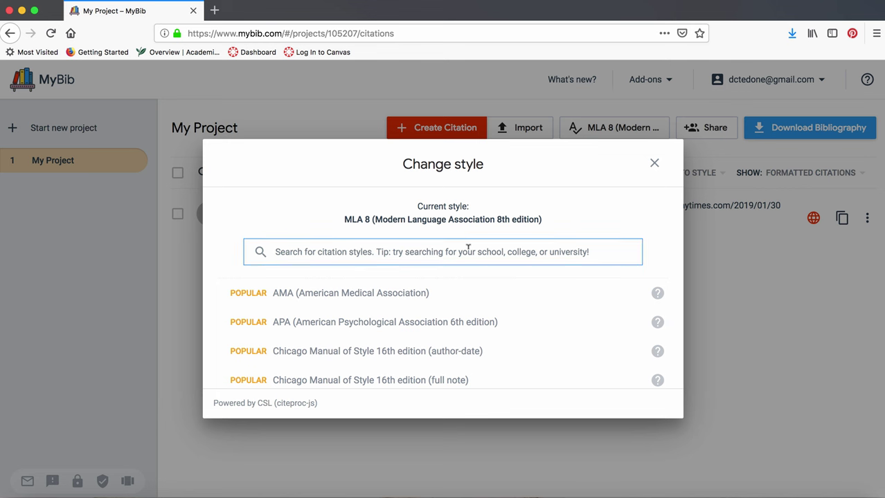
text(cse)
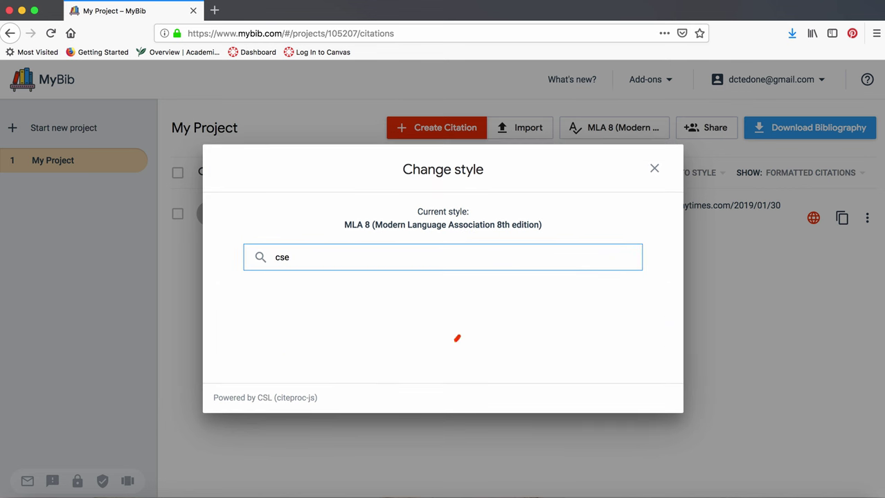
click(654, 168)
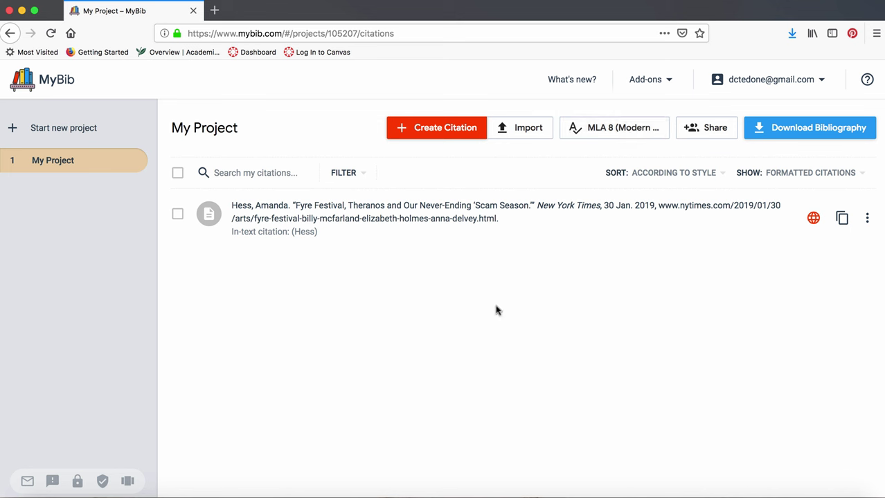
Start a new Website citation, leaving the source type as Website, and choose manual entry
click(461, 128)
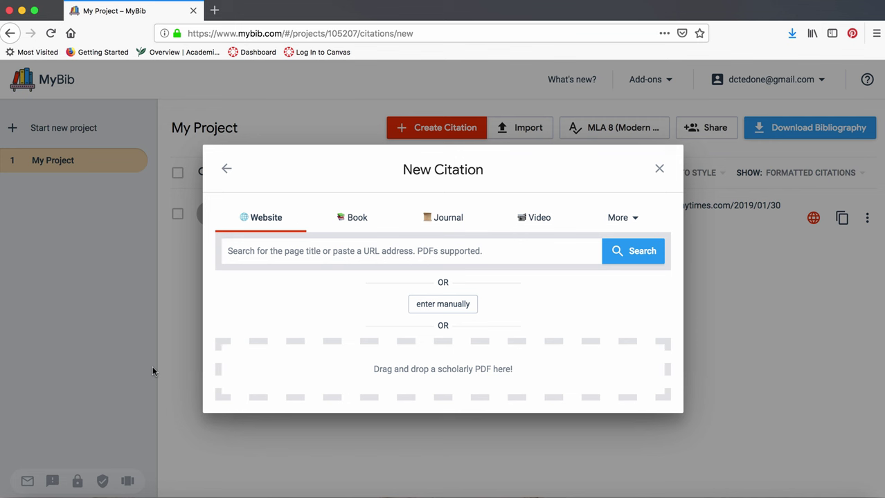
click(628, 218)
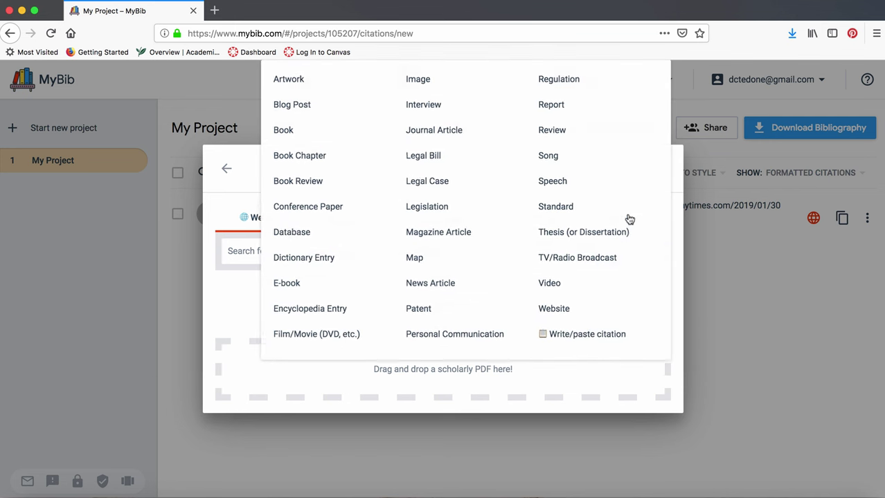
click(849, 356)
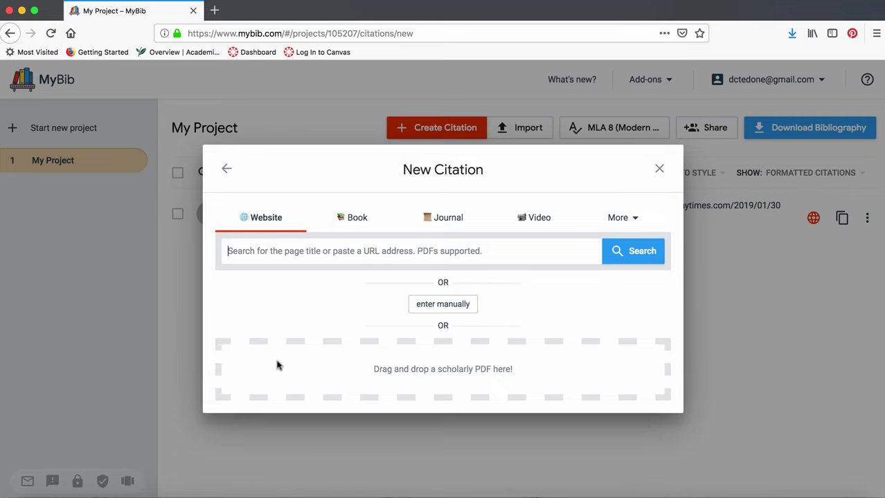
click(424, 306)
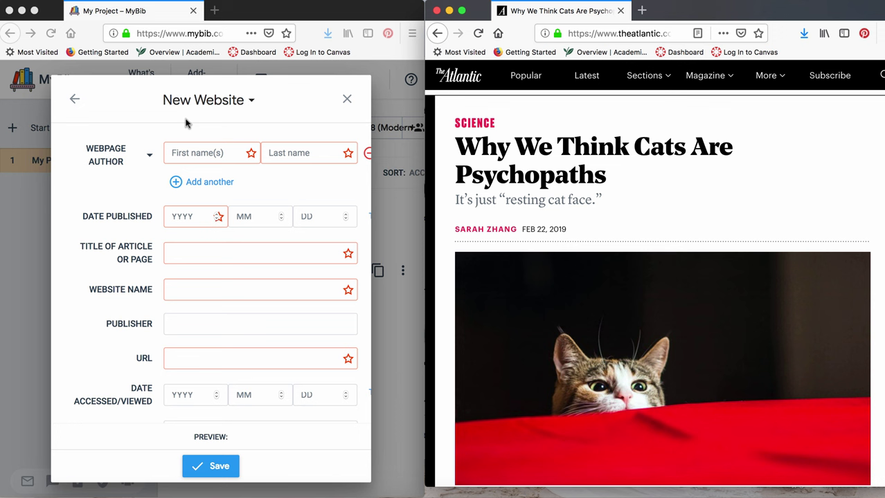
Enter the Atlantic article author's first name and surname in the citation's author fields
click(193, 148)
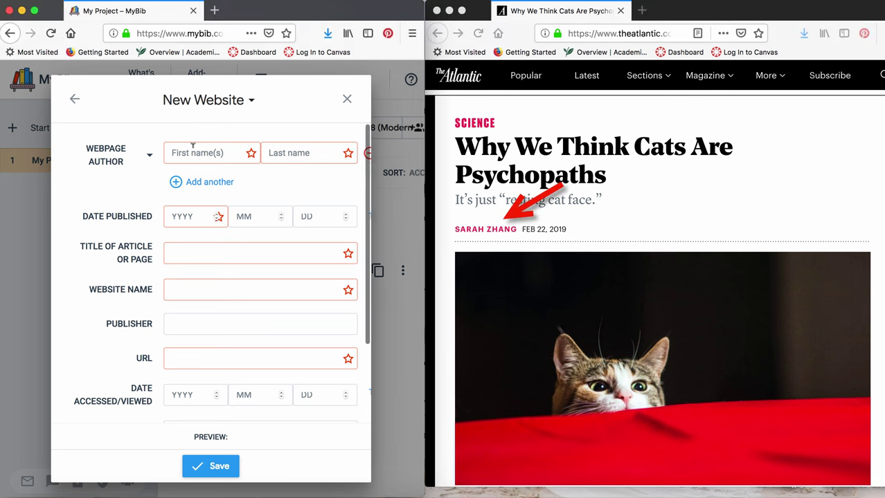
text(Sa)
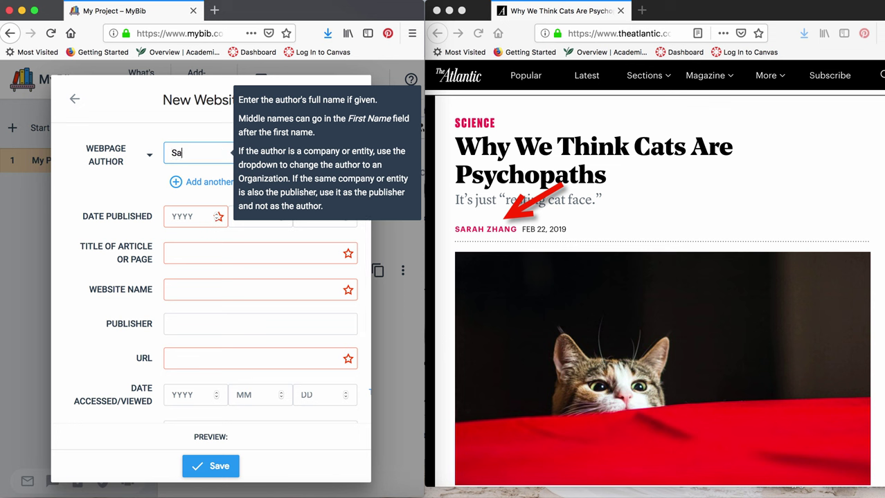
text(rah)
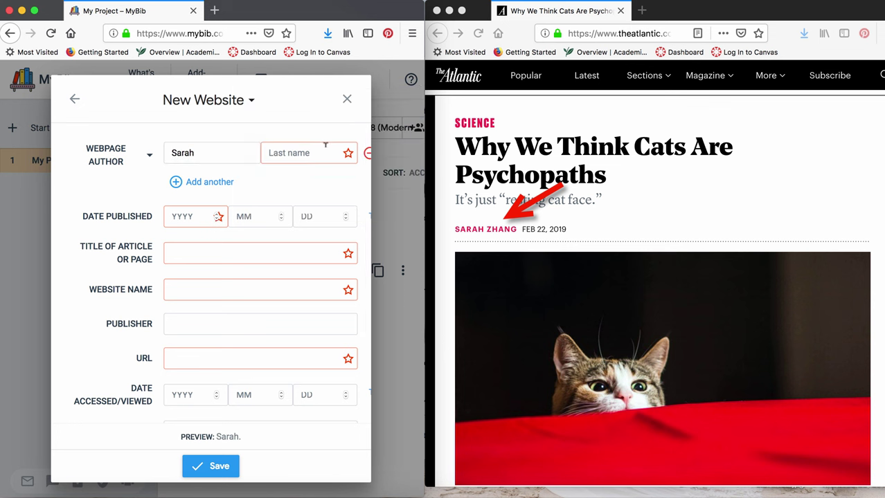
click(307, 152)
text(Zhang)
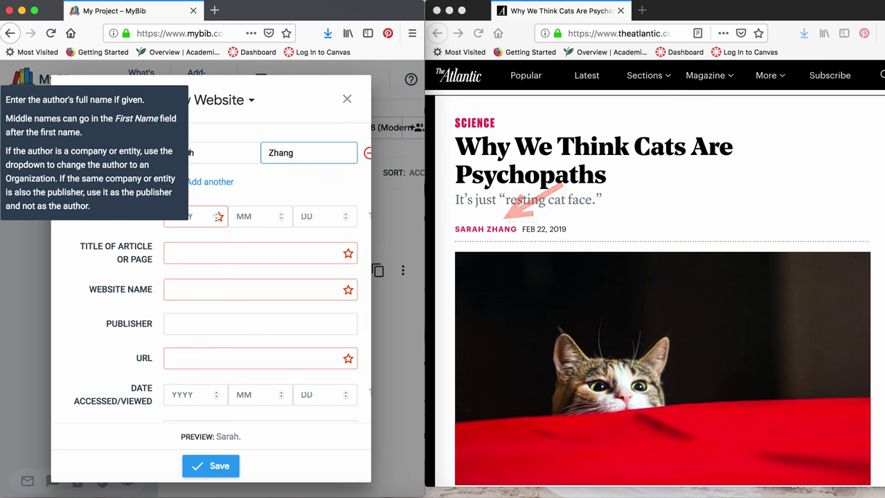
click(312, 128)
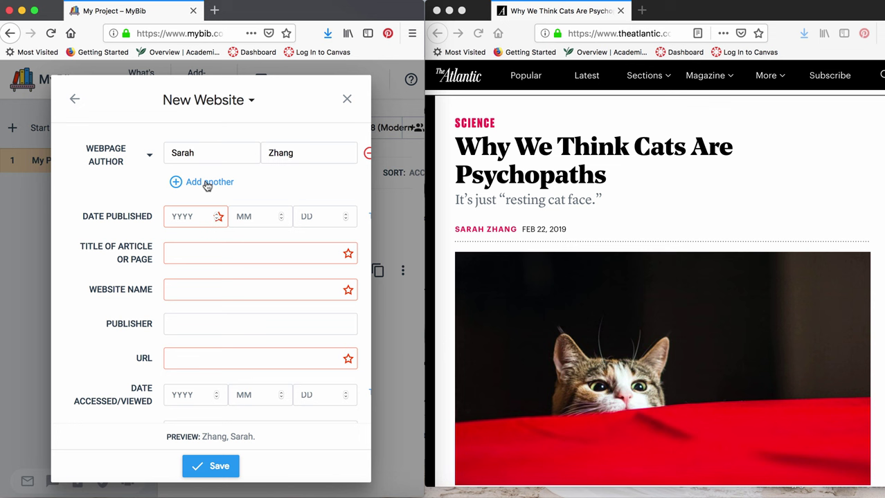
Set Date Published to year 2019, month 2, day 22 (22 Feb. 2019)
key(super+grave)
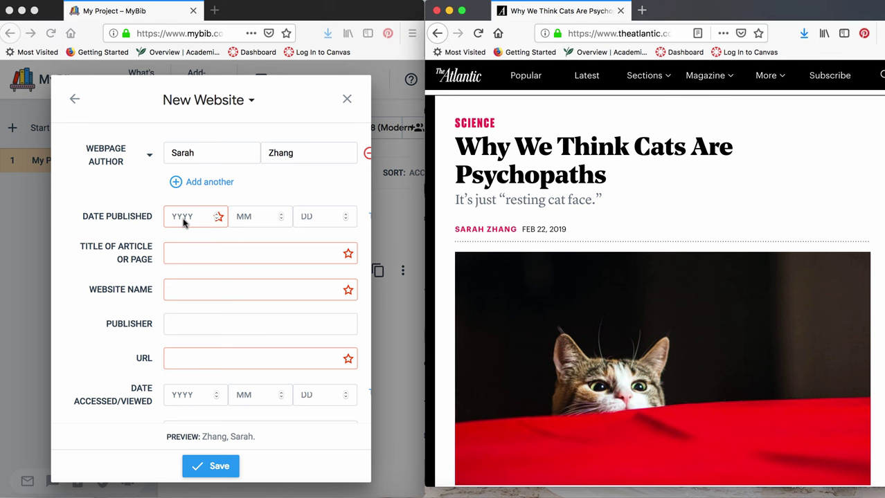
click(183, 218)
text(2)
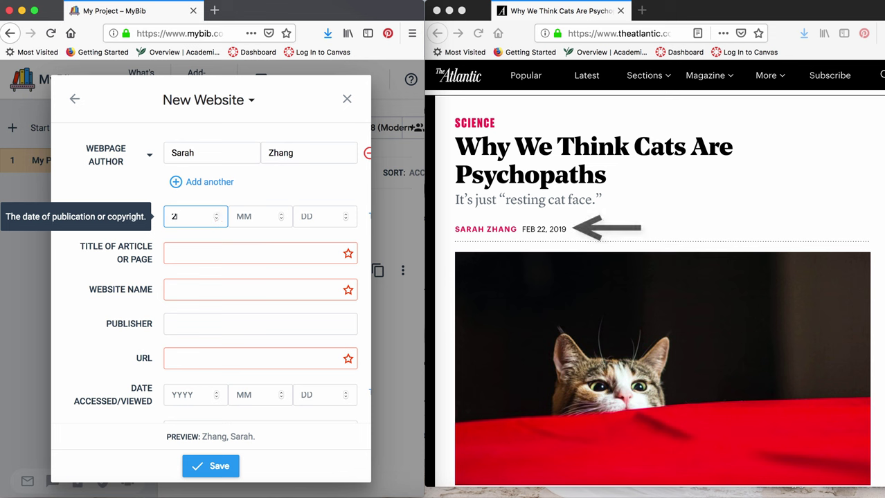
text(019)
key(Tab)
text(2)
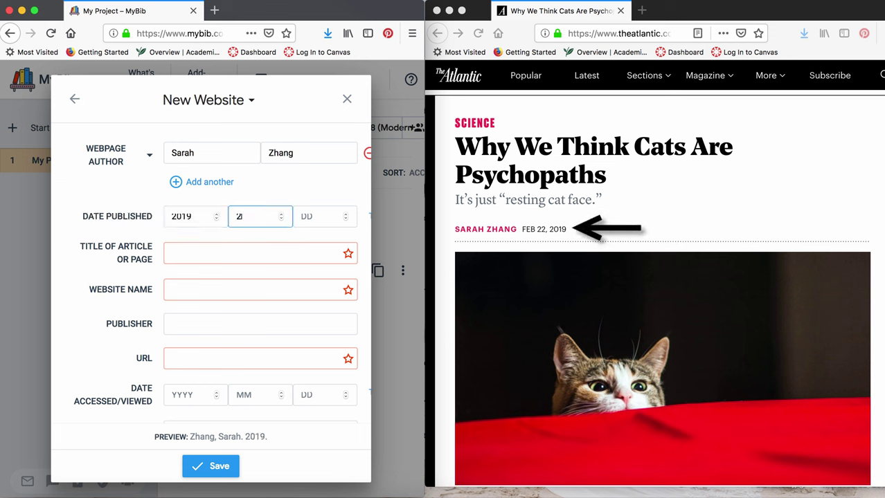
key(Tab)
text(22)
key(super+grave)
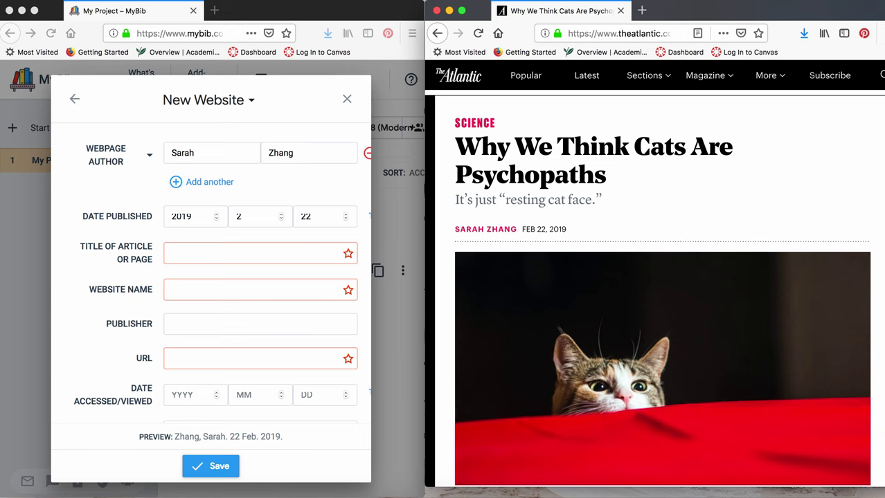
key(End)
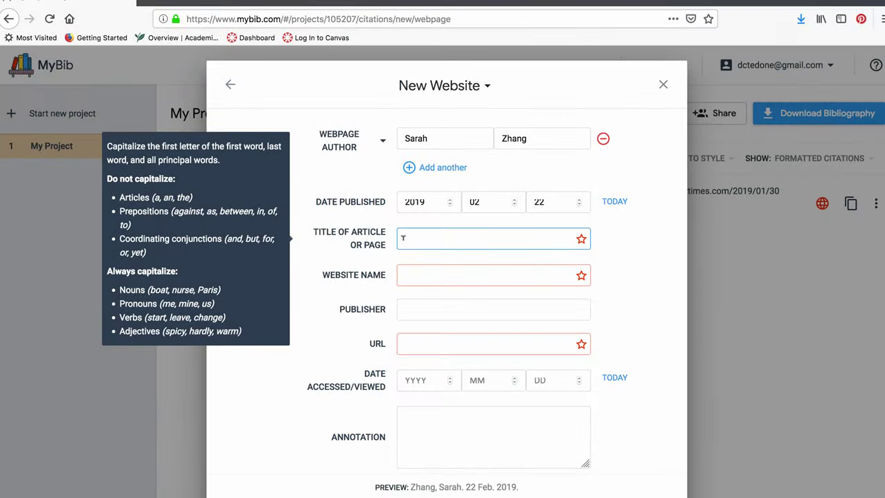
Enter 'Why We Think Cats Are Psychopaths' as the article title
text(Why)
text( We Think )
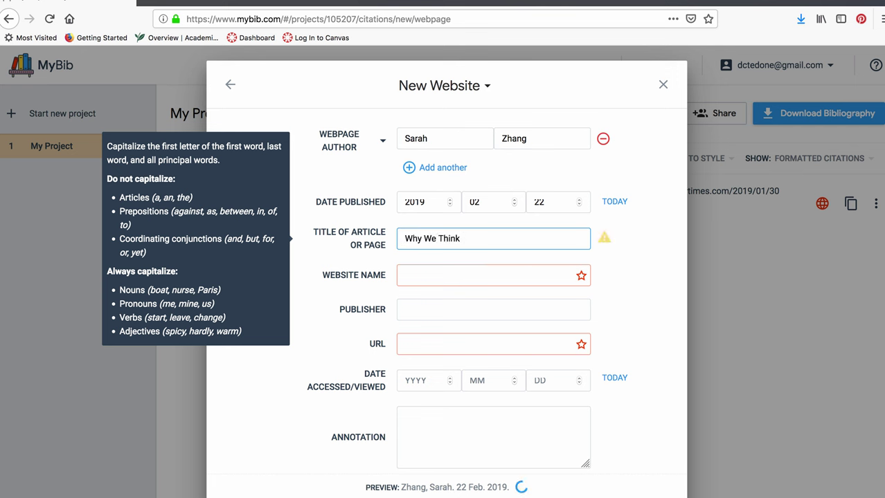
text(Cats Are)
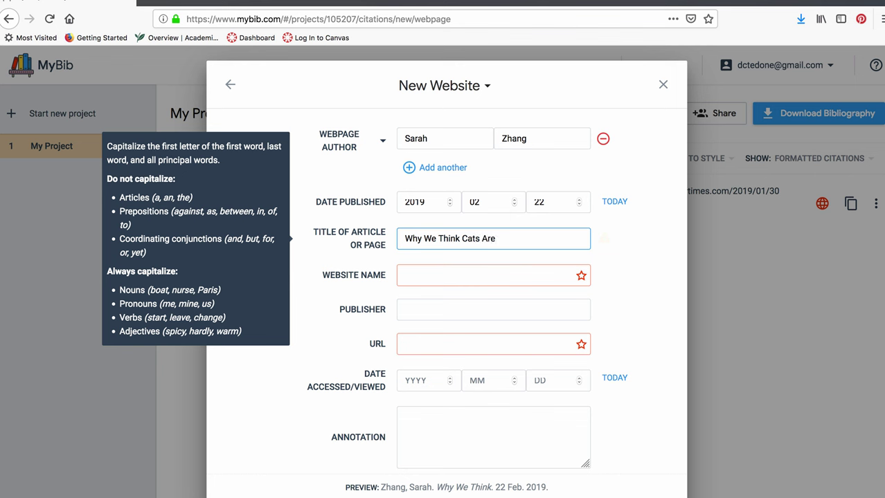
text( Psychopa)
text(ths)
click(642, 261)
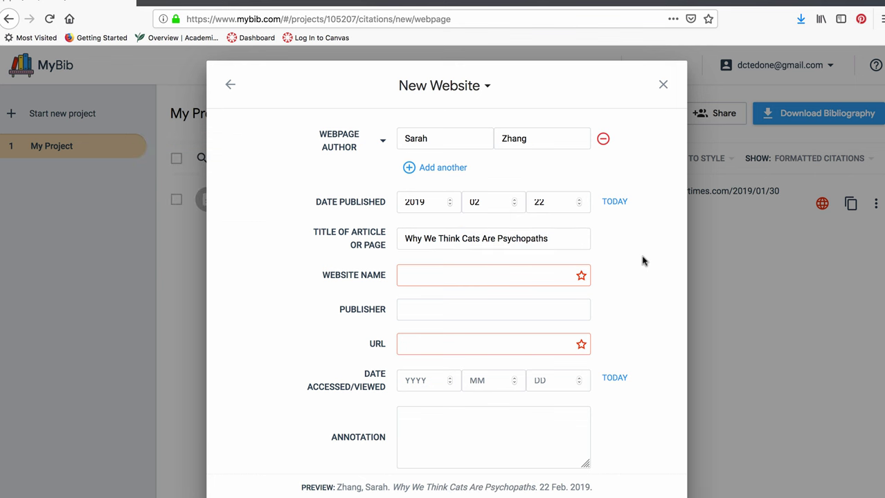
key(Tab)
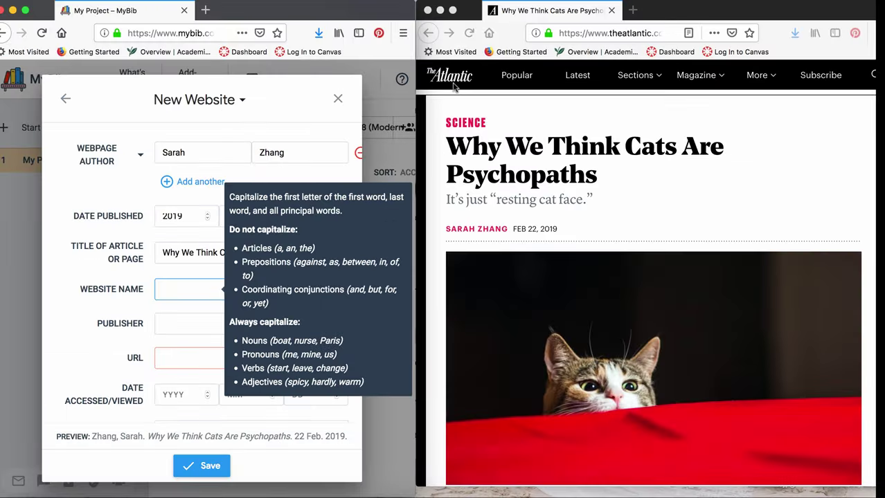
Enter 'The Atlantic' as website name and check the Atlantic's history page for the publisher
text(Th)
text(e Atlant)
text(ic)
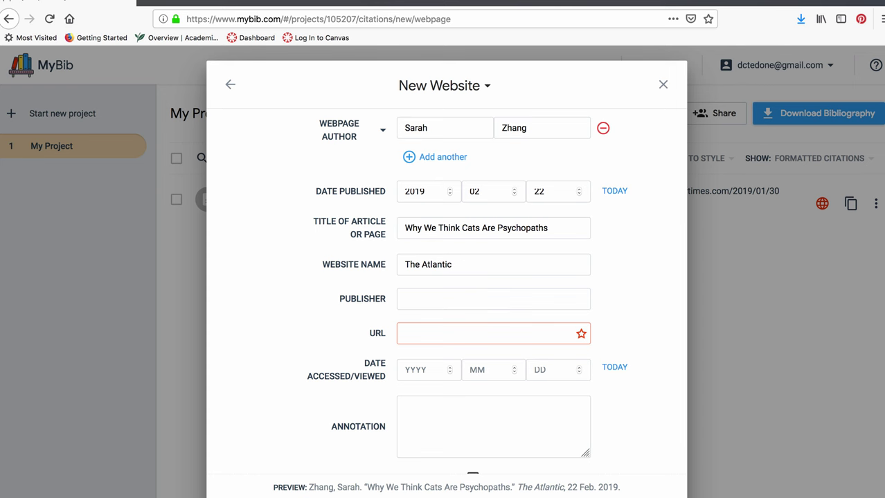
key(ctrl+Tab)
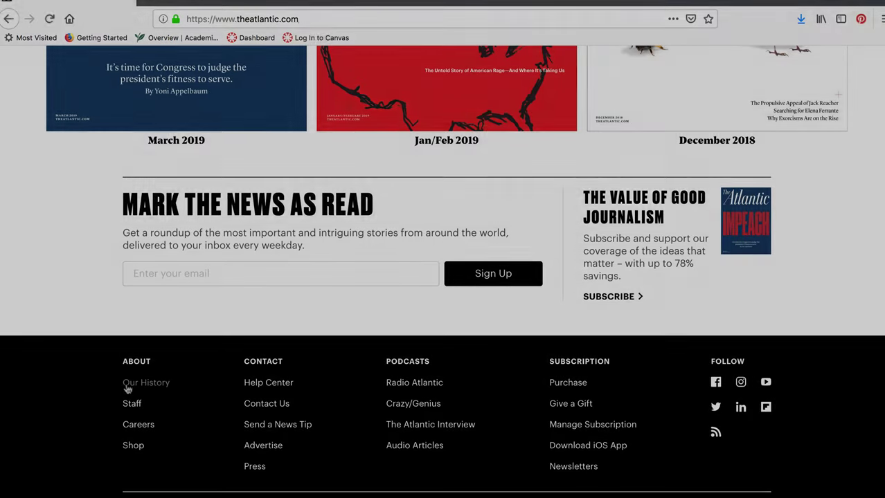
click(128, 385)
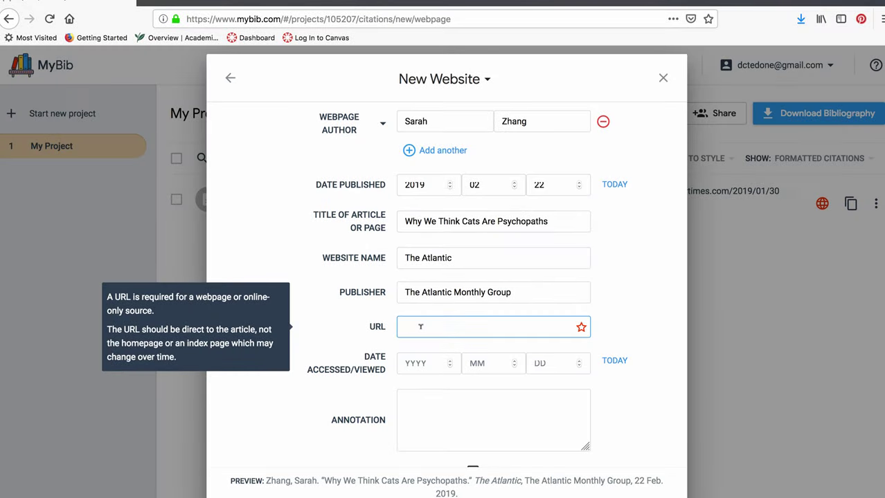
Paste the Atlantic article's web address into the citation's URL field
text(https://www.theatlantic.com/science/archive/2019/02/cat-psychopaths/583192/)
click(339, 353)
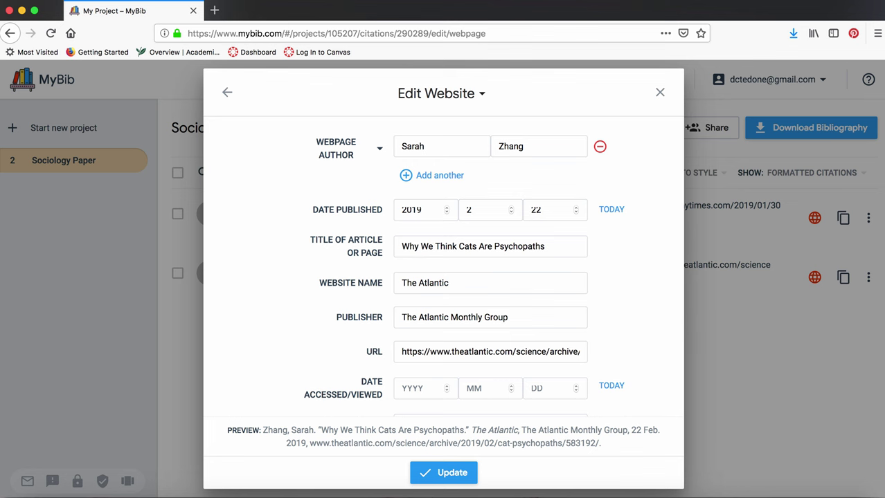
Update the Atlantic citation and export the Sociology Paper bibliography to Google Drive
click(435, 471)
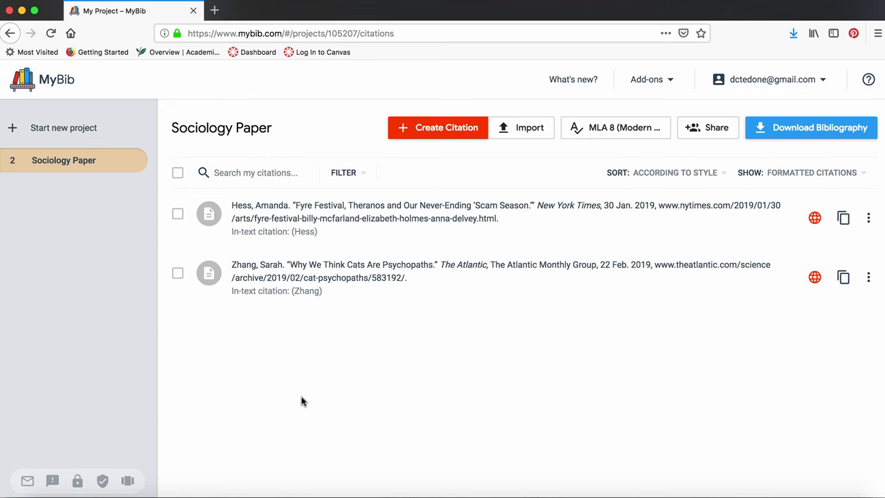
click(784, 134)
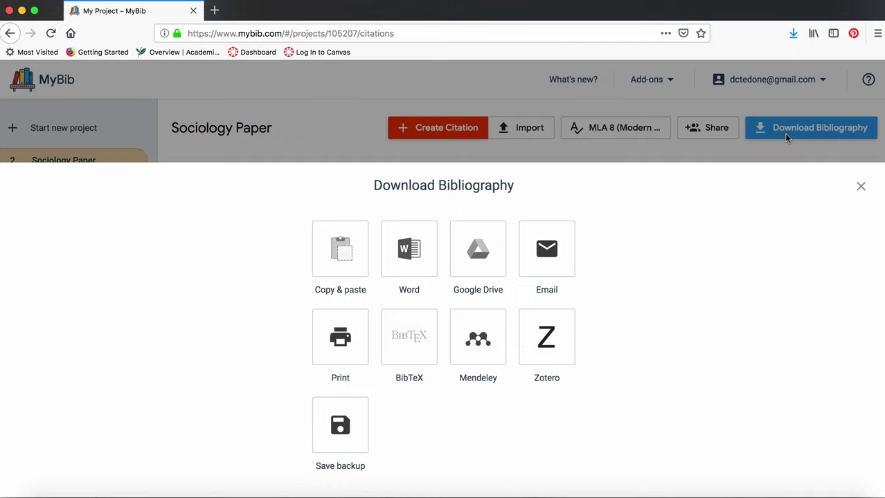
click(471, 258)
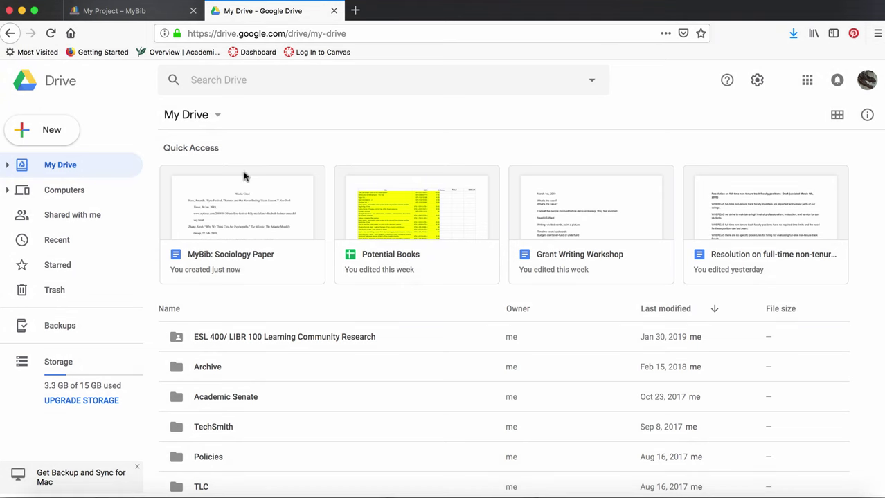
Open the 'MyBib: Sociology Paper' document from My Drive's Quick Access
double_click(213, 221)
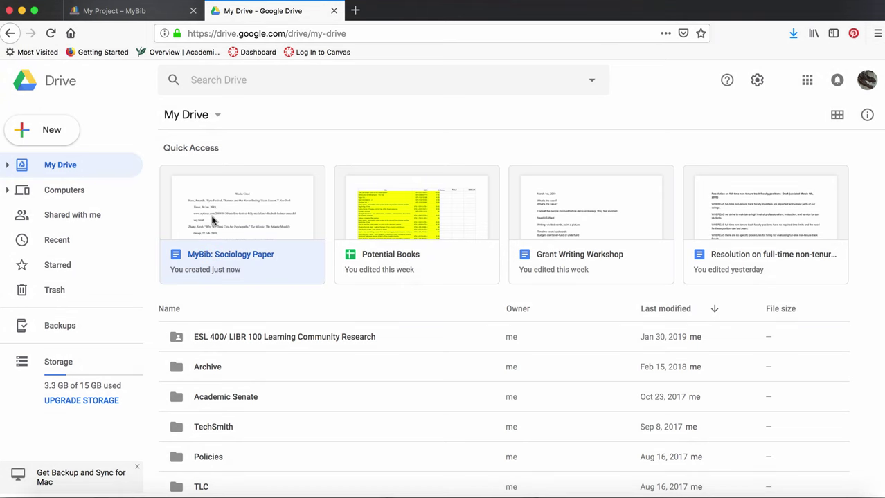